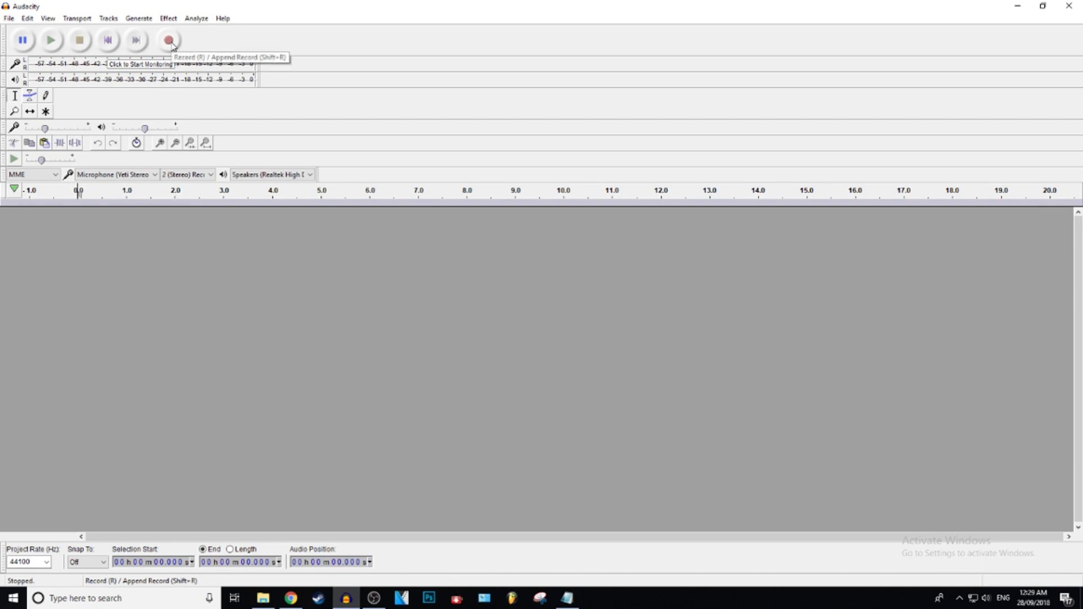
Step: Record about five seconds of spoken voice into a new stereo track
{"action": "left_click", "coordinate": [170, 40]}
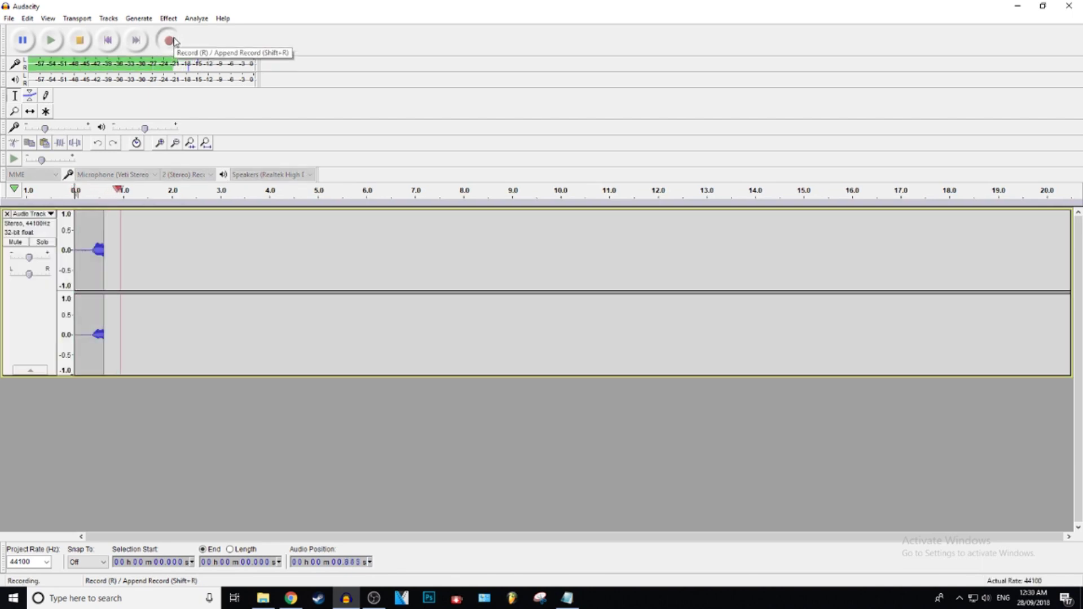
{"action": "left_click", "coordinate": [86, 45]}
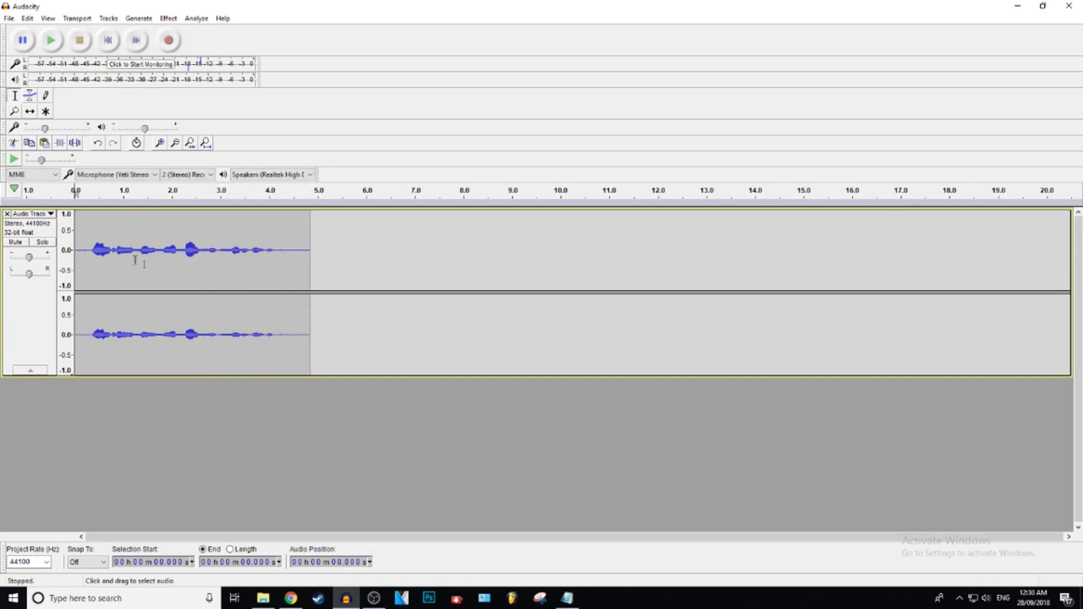
Step: Delete the silent start of the clip and preview its ending
{"action": "left_click_drag", "start_coordinate": [95, 251], "coordinate": [2, 264]}
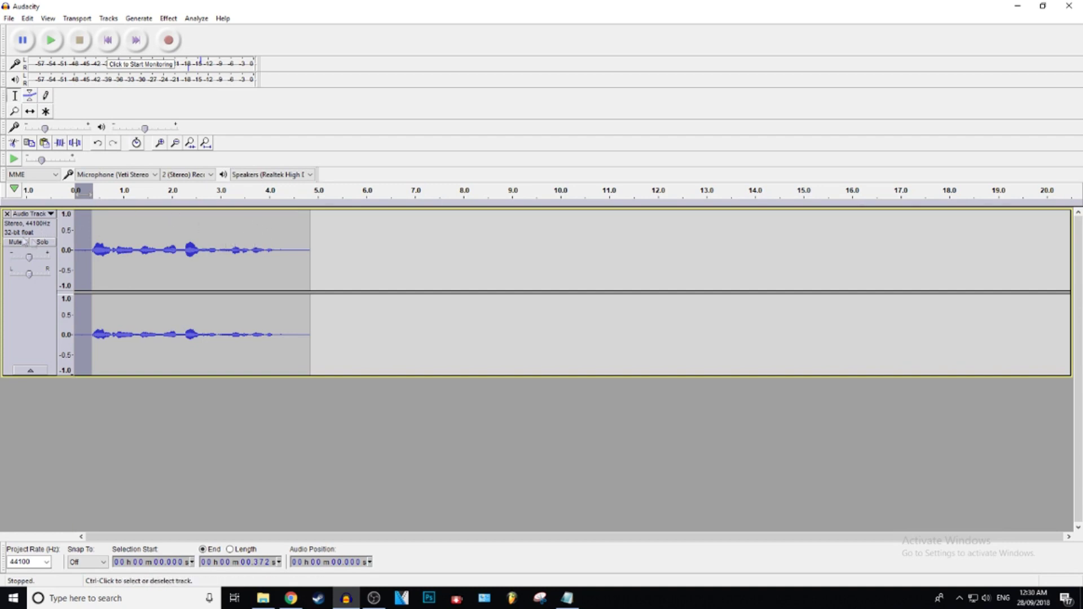
{"action": "key", "text": "Delete"}
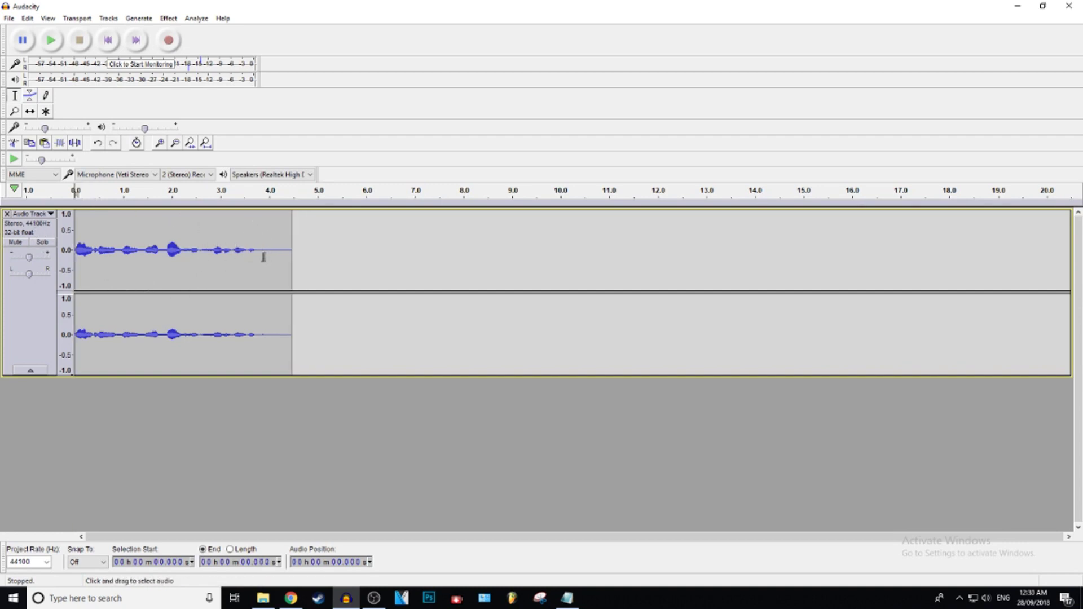
{"action": "left_click", "coordinate": [238, 253]}
{"action": "key", "text": "space"}
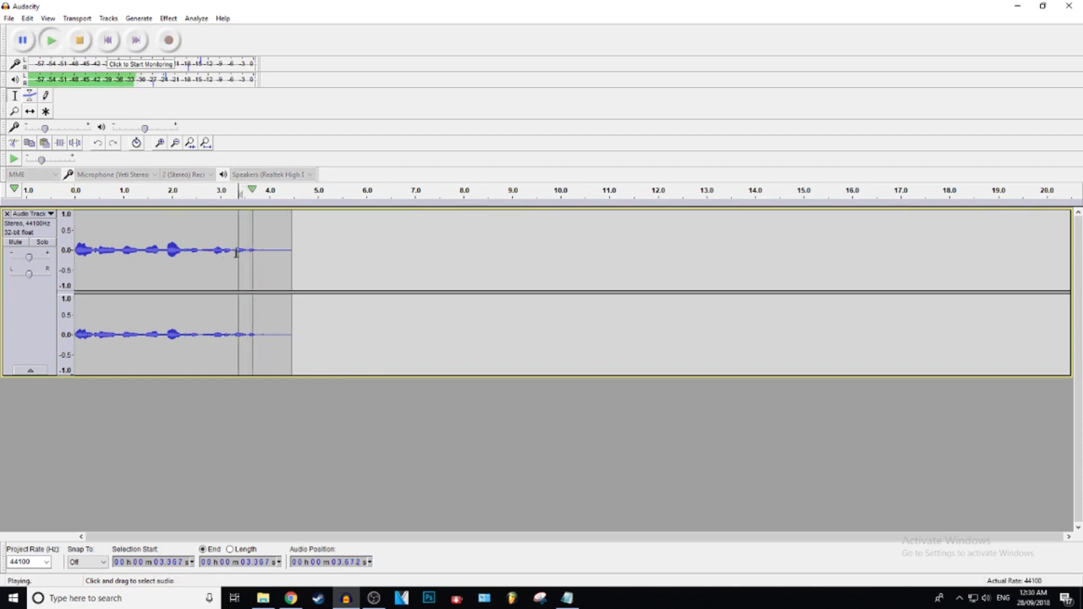
{"action": "key", "text": "space"}
Step: Delete the tail from 3.705 s onward and play the trimmed clip from the start
{"action": "left_click_drag", "start_coordinate": [261, 250], "coordinate": [460, 272]}
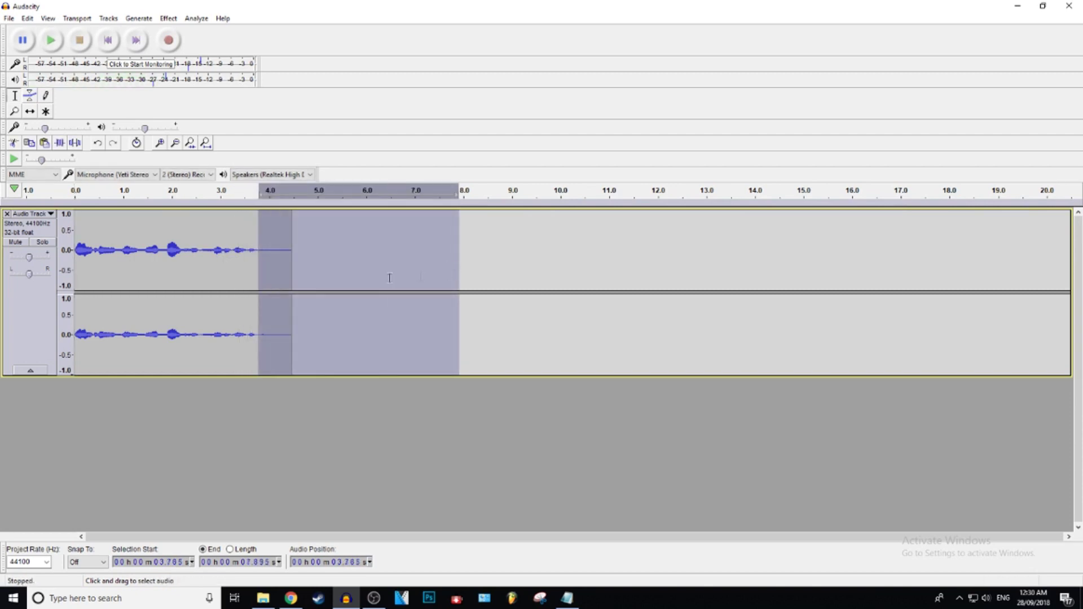
{"action": "left_click_drag", "start_coordinate": [259, 247], "coordinate": [292, 257]}
{"action": "key", "text": "Delete"}
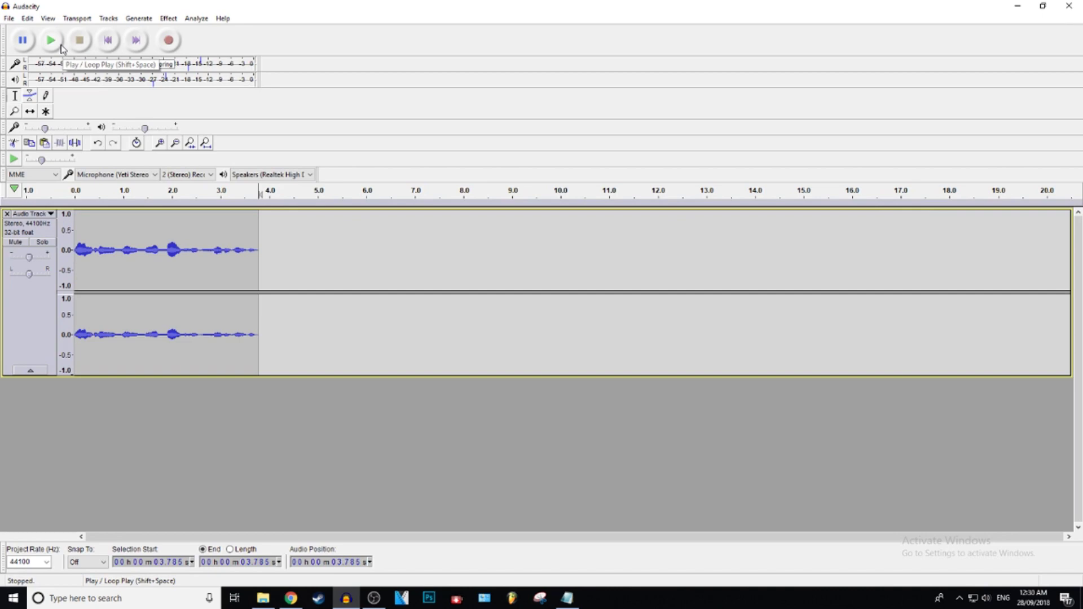
{"action": "left_click", "coordinate": [77, 227]}
{"action": "key", "text": "space"}
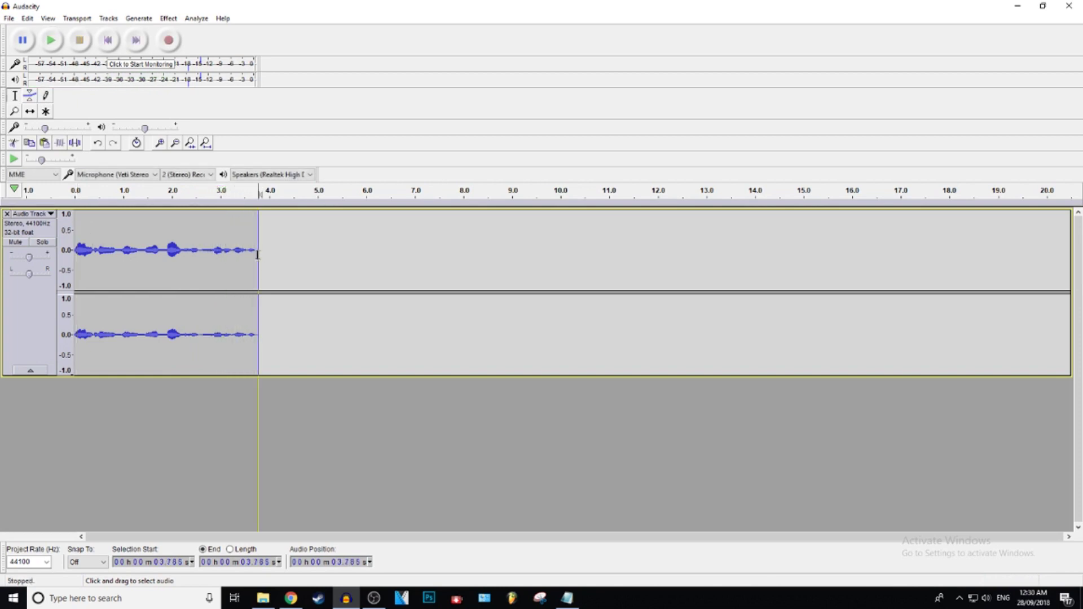
{"action": "left_click", "coordinate": [293, 259]}
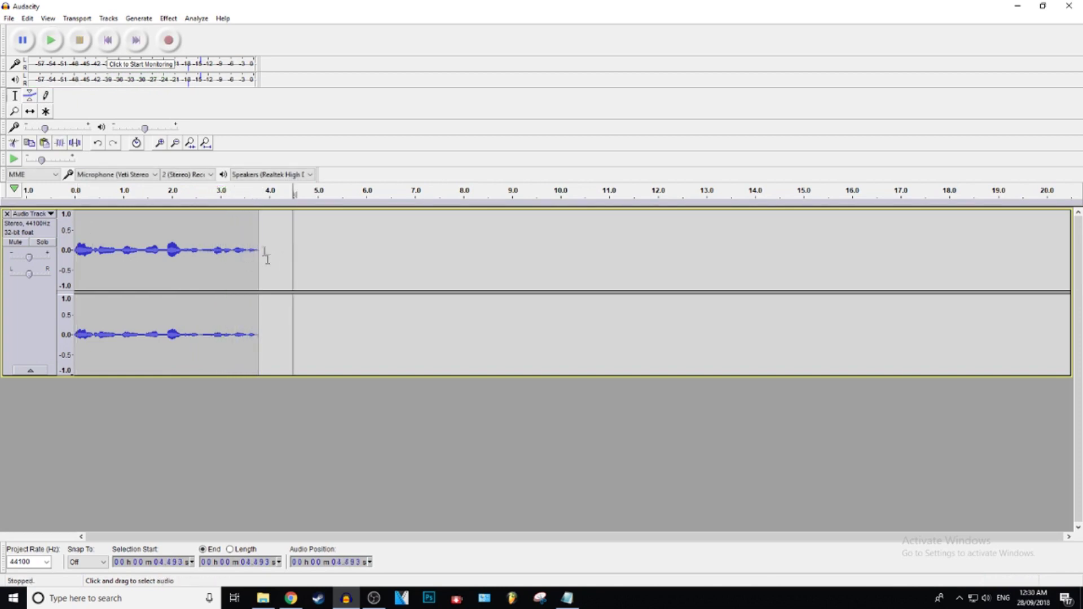
Step: Apply Studio Fade Out to the clip's final tenths of a second, then play it from the start
{"action": "left_click_drag", "start_coordinate": [259, 234], "coordinate": [75, 230]}
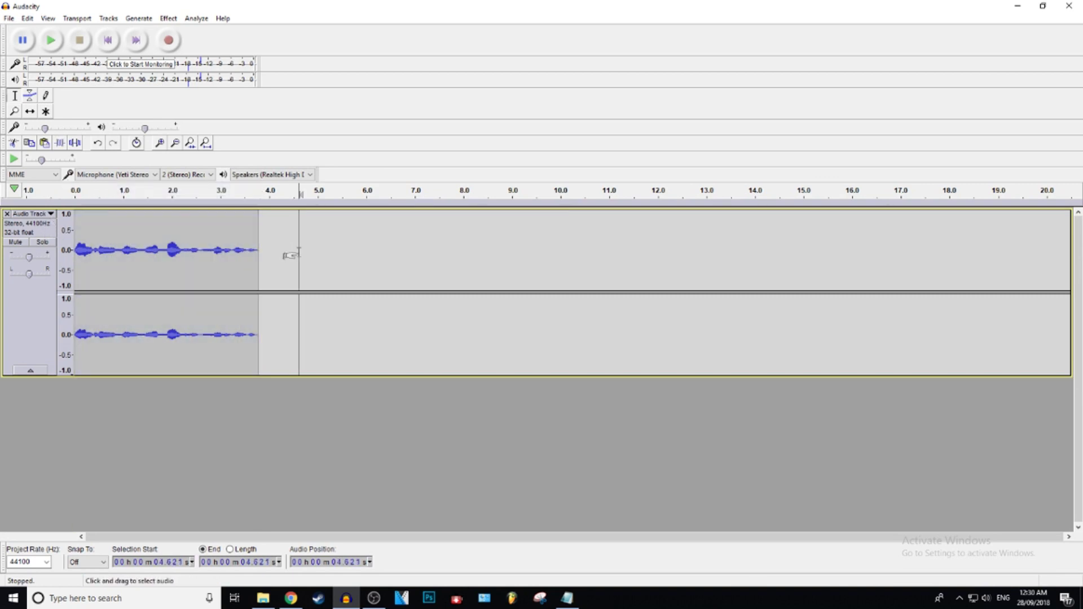
{"action": "left_click_drag", "start_coordinate": [258, 248], "coordinate": [240, 247]}
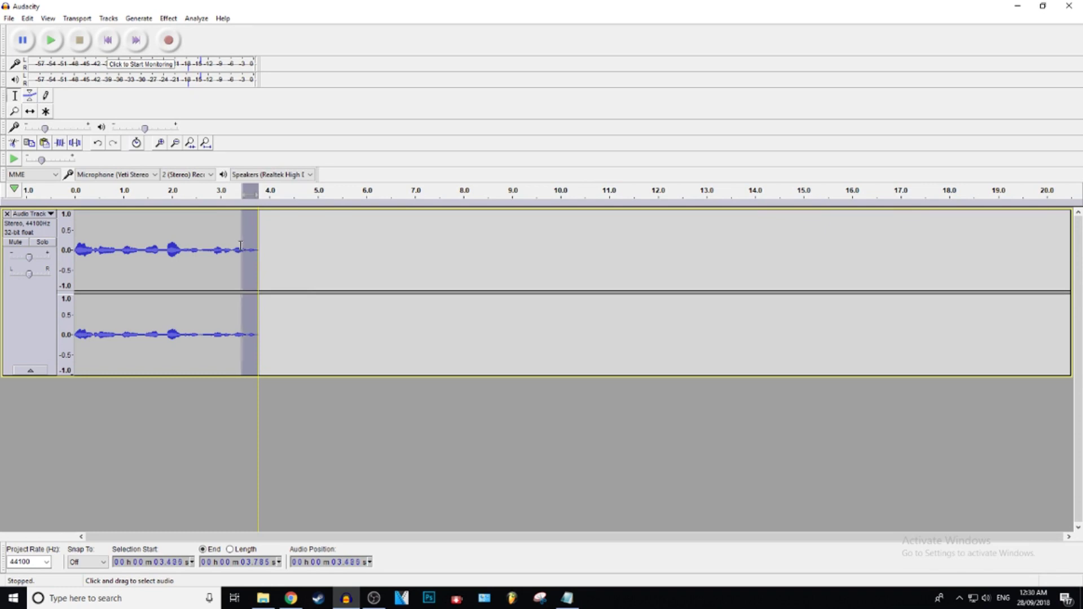
{"action": "left_click", "coordinate": [169, 18]}
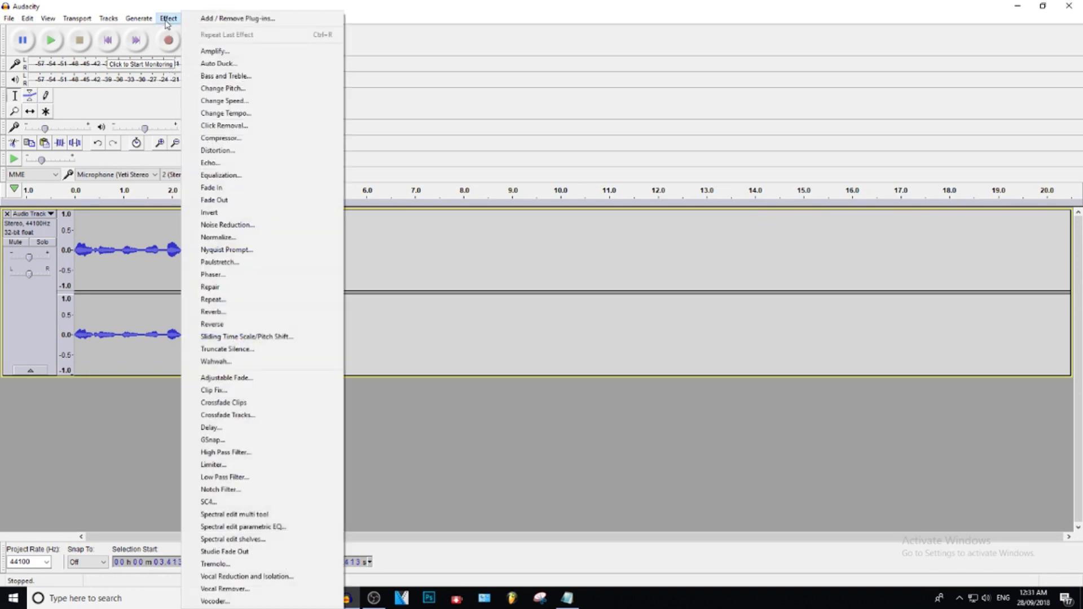
{"action": "left_click", "coordinate": [242, 558]}
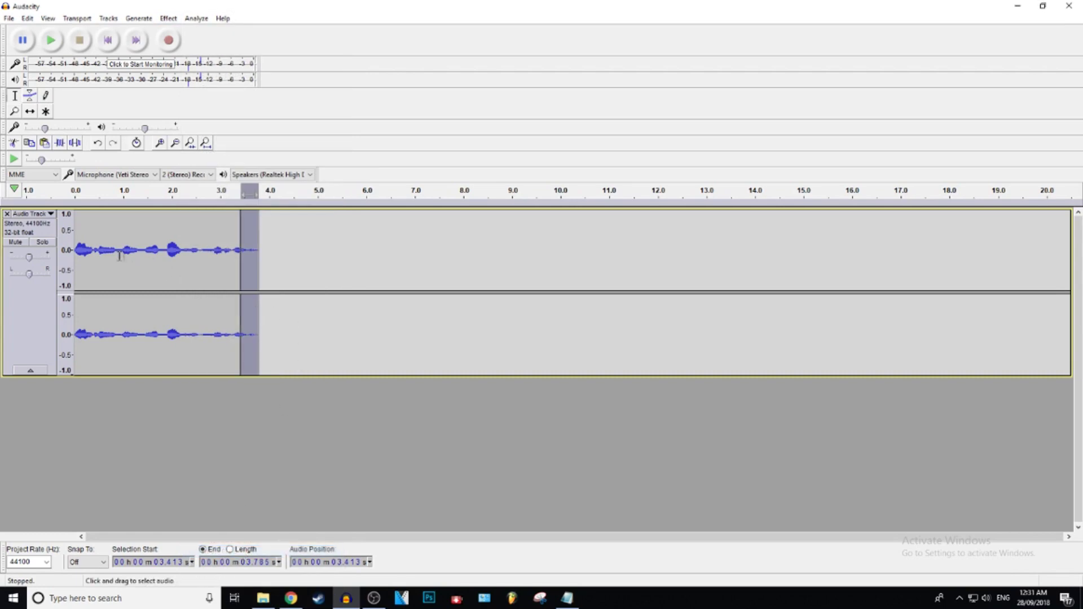
{"action": "left_click", "coordinate": [77, 244]}
{"action": "key", "text": "space"}
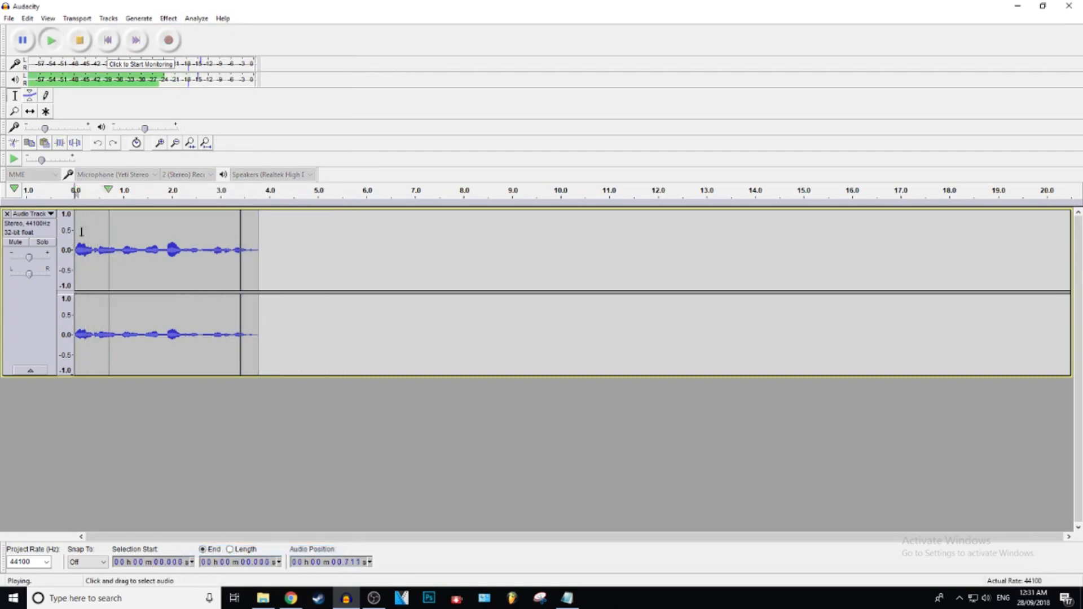
{"action": "key", "text": "space"}
{"action": "key", "text": "space"}
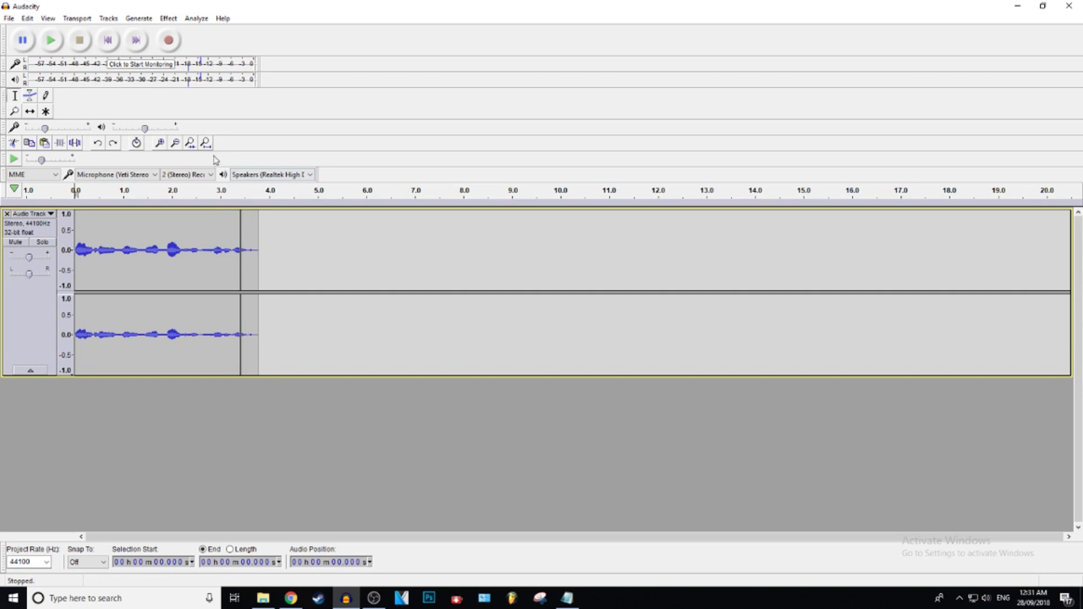
{"action": "left_click", "coordinate": [76, 233]}
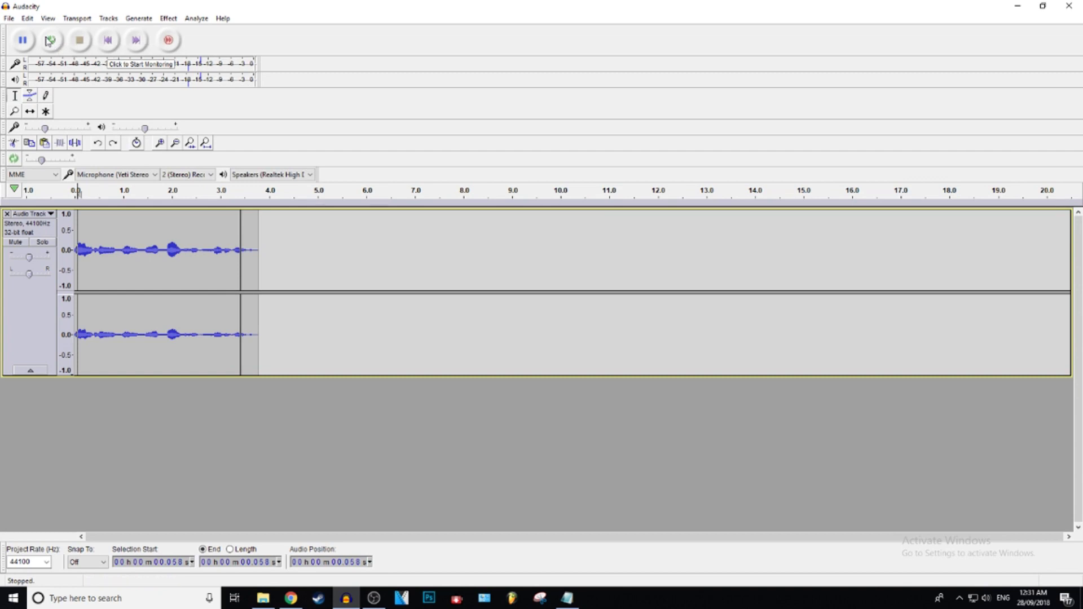
{"action": "key", "text": "shift+space"}
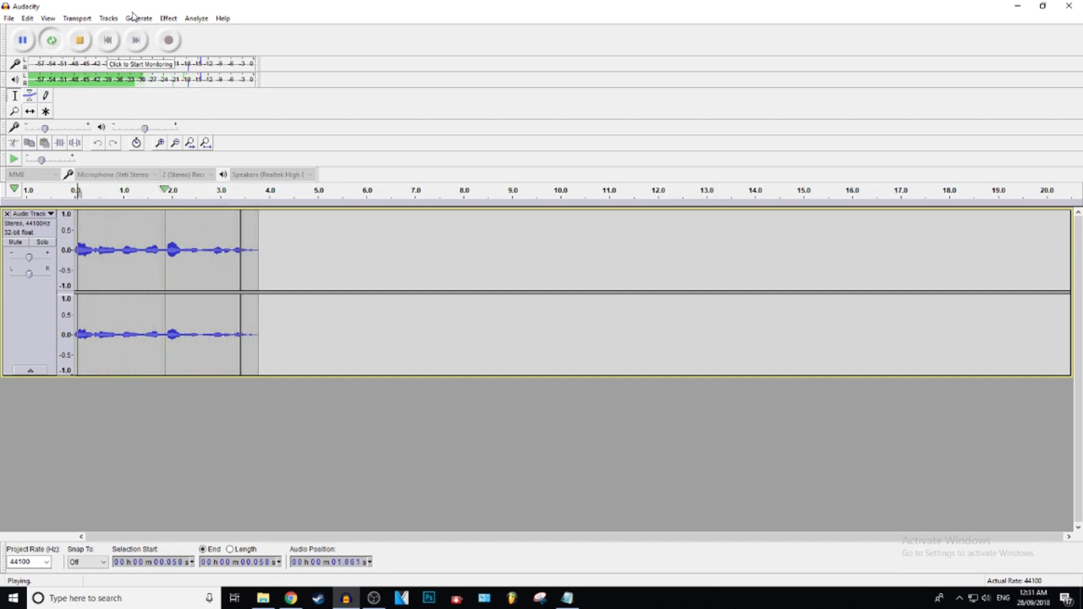
{"action": "left_click", "coordinate": [82, 50]}
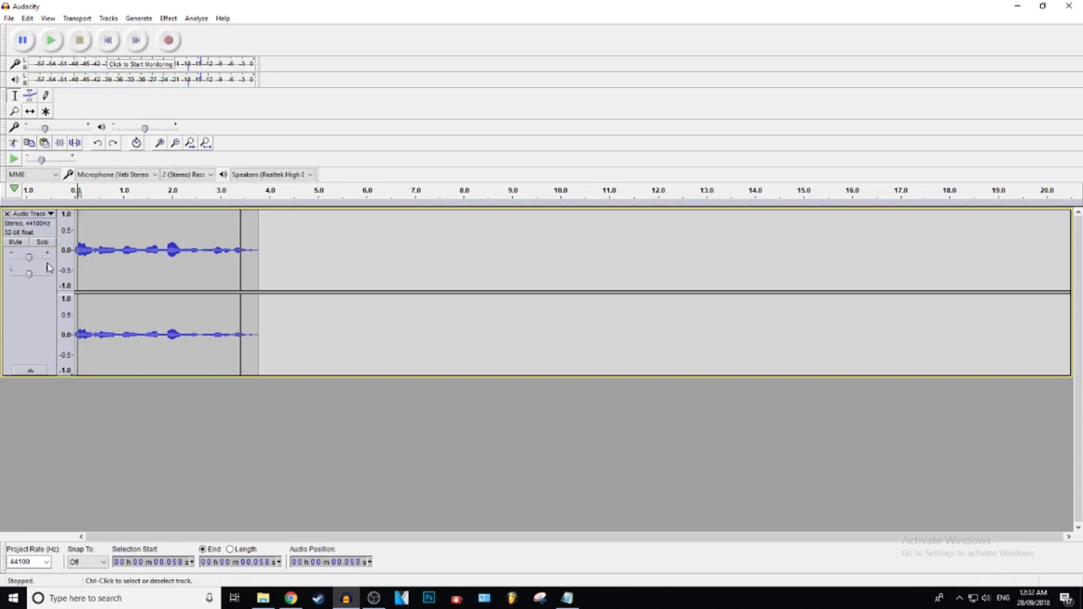
{"action": "key", "text": "shift+space"}
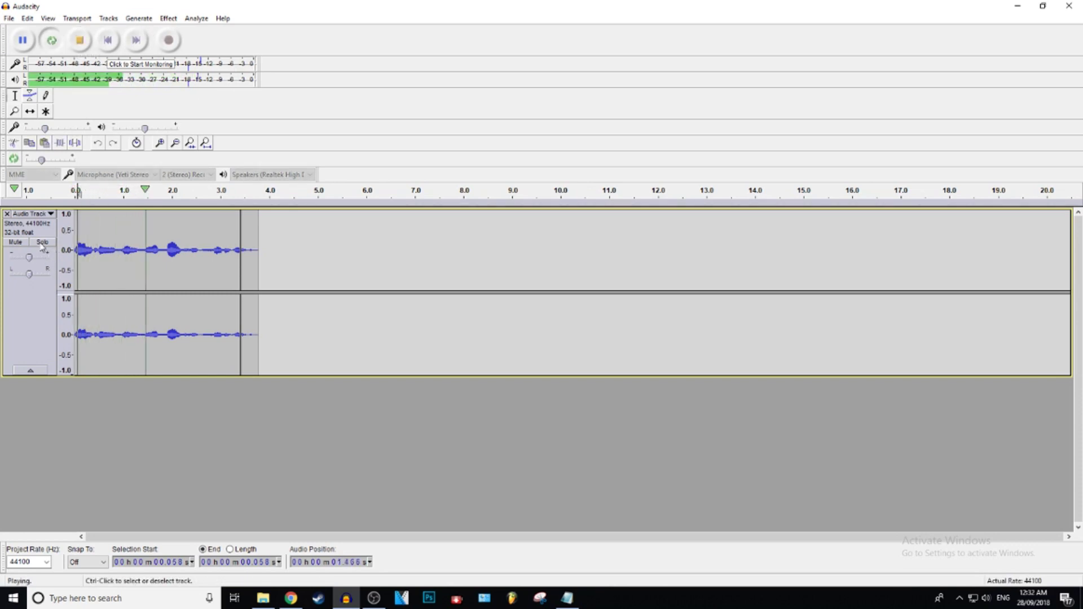
{"action": "left_click", "coordinate": [83, 40]}
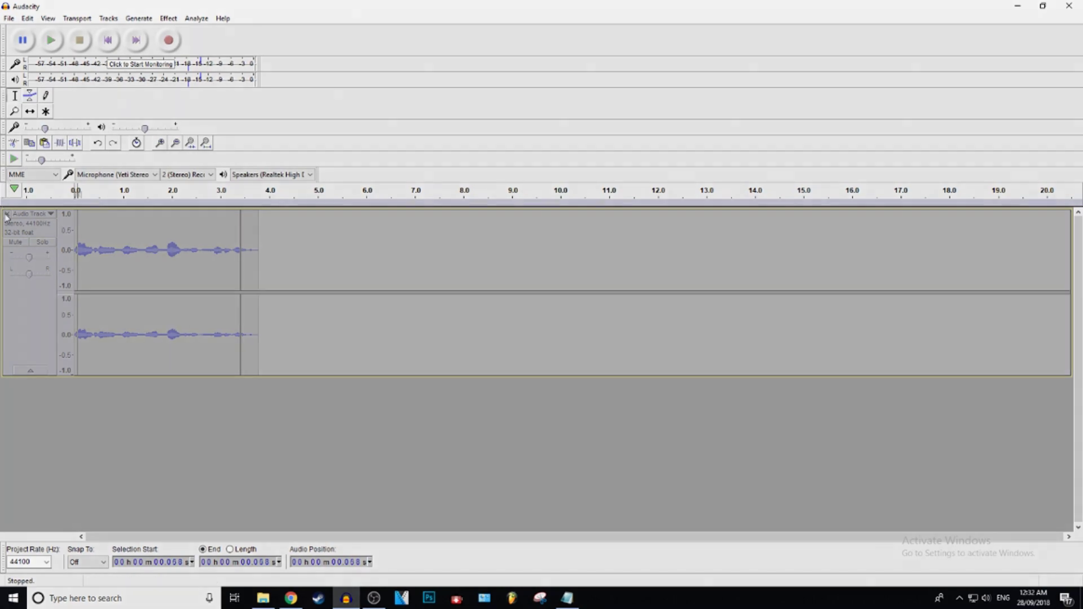
Step: Close the audio track with its X button, leaving no tracks
{"action": "left_click", "coordinate": [7, 213]}
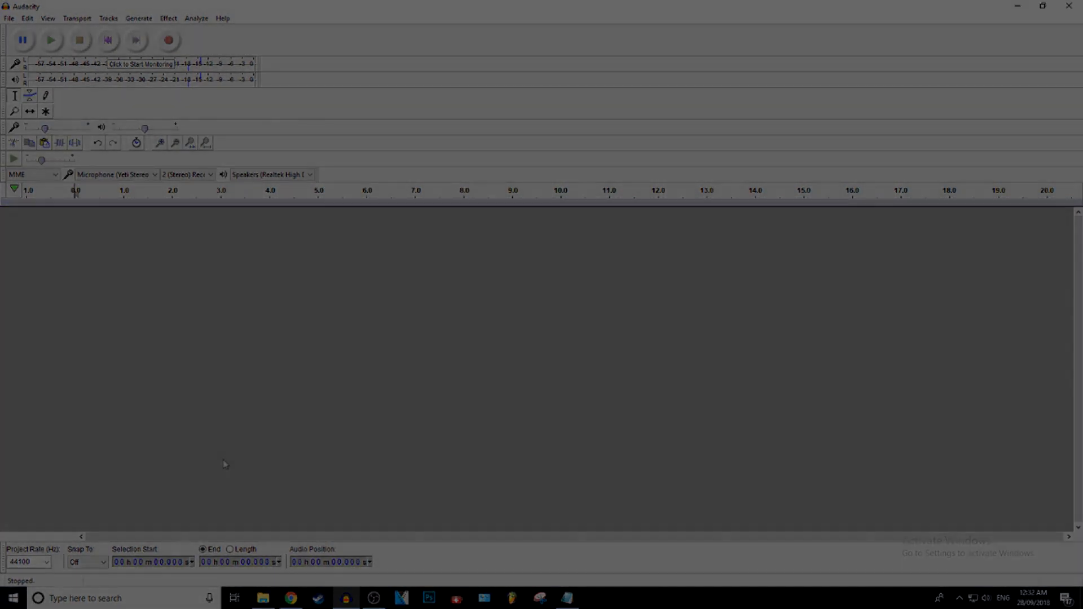